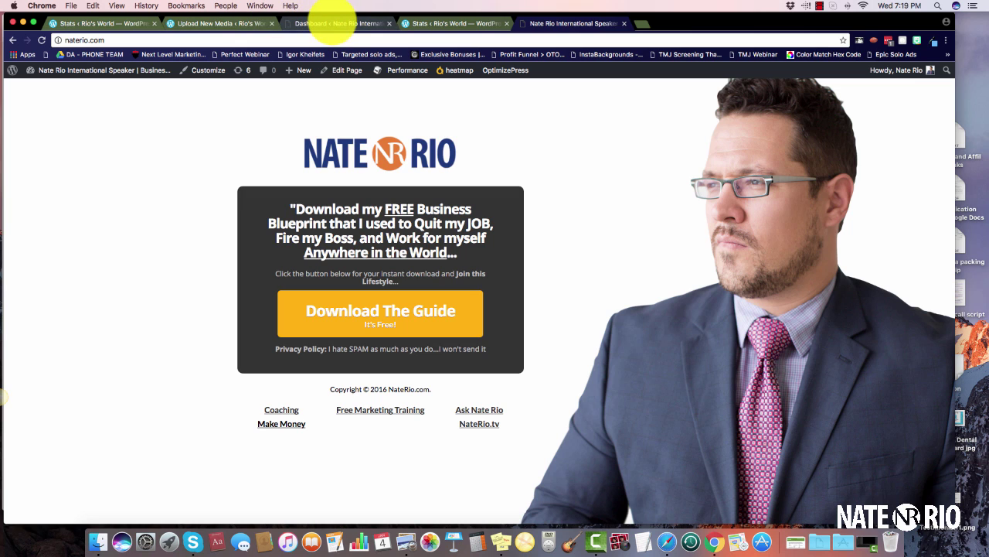
On the self-hosted naterio.com dashboard, go to Media > Add New.
{"action": "left_click", "coordinate": [333, 22]}
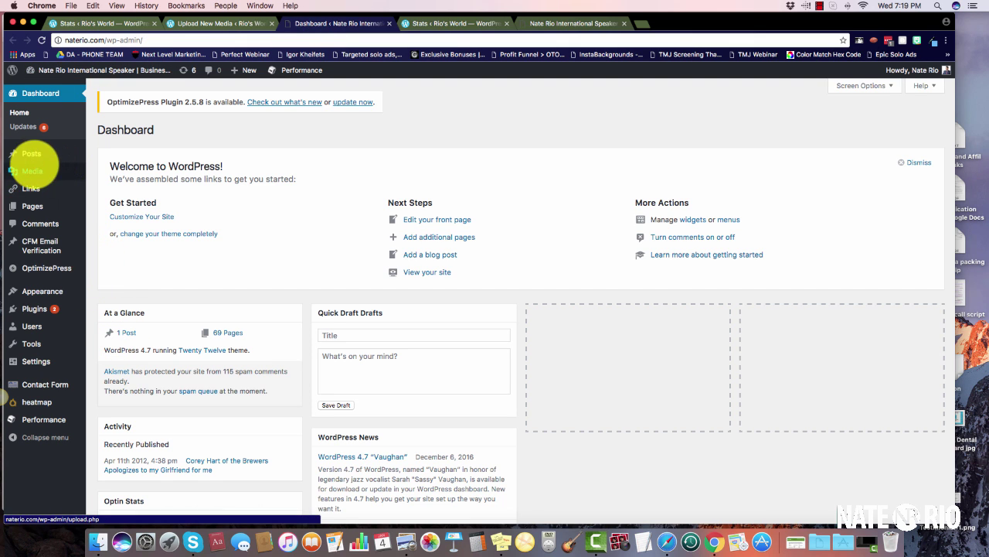
{"action": "left_click", "coordinate": [30, 169]}
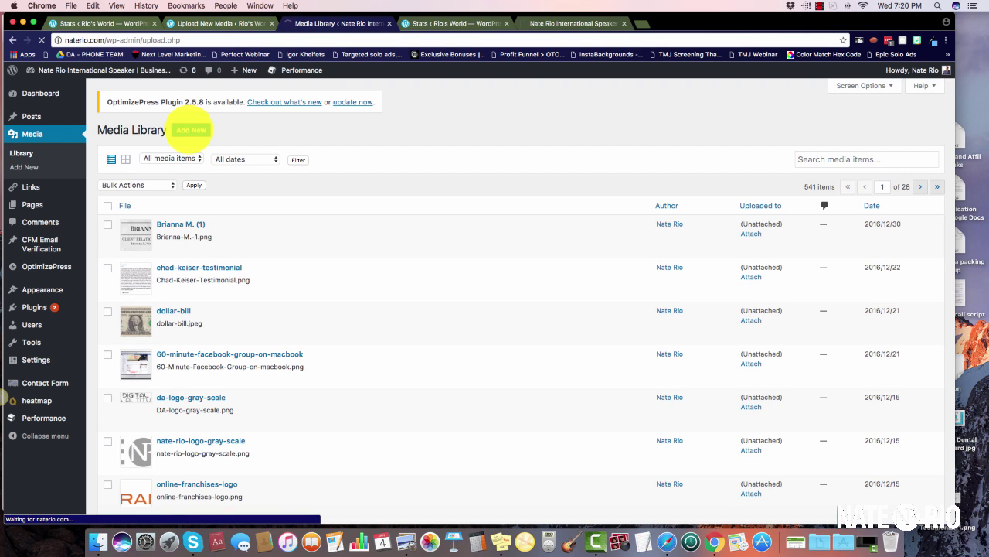
{"action": "left_click", "coordinate": [191, 130]}
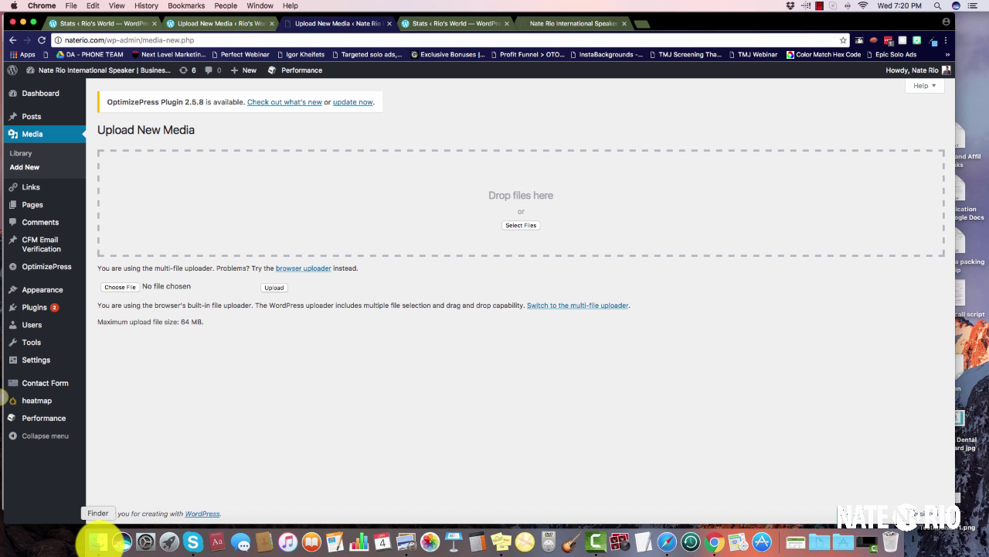
In Finder, open the Dropbox folder 'NateRio.com and Logos'.
{"action": "left_click", "coordinate": [98, 542]}
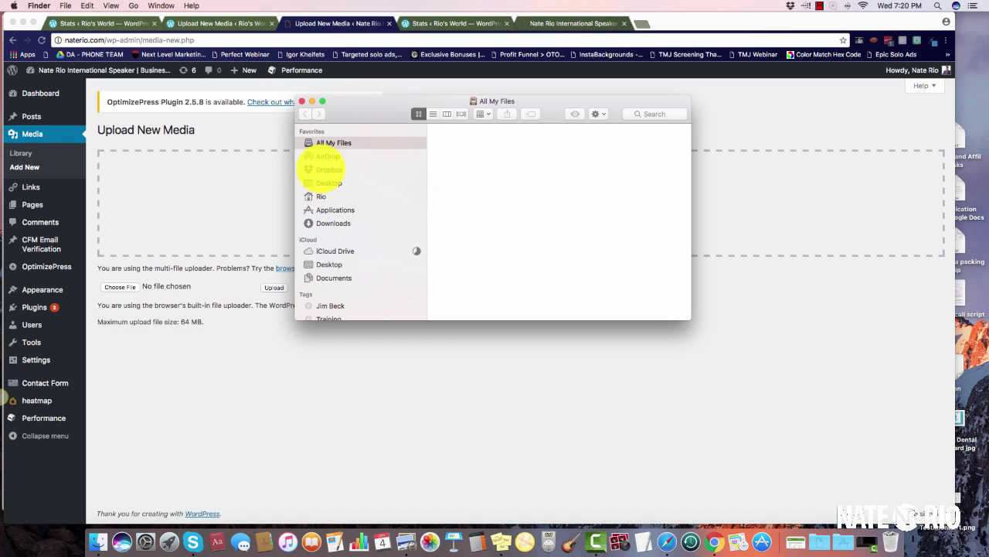
{"action": "left_click", "coordinate": [325, 170]}
{"action": "scroll", "coordinate": [479, 263], "scroll_direction": "down", "scroll_amount": 4}
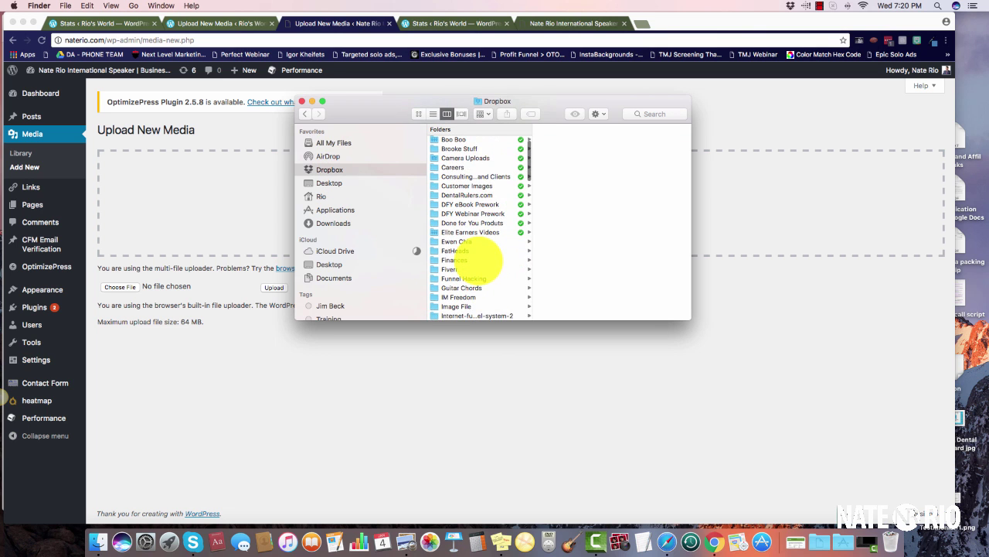
{"action": "scroll", "coordinate": [479, 263], "scroll_direction": "down", "scroll_amount": 10}
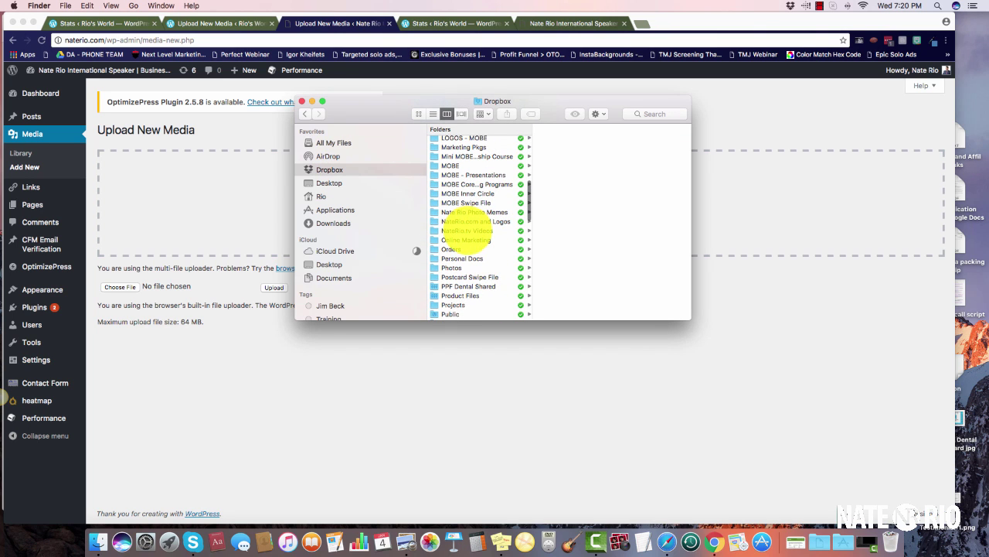
{"action": "left_click", "coordinate": [456, 221]}
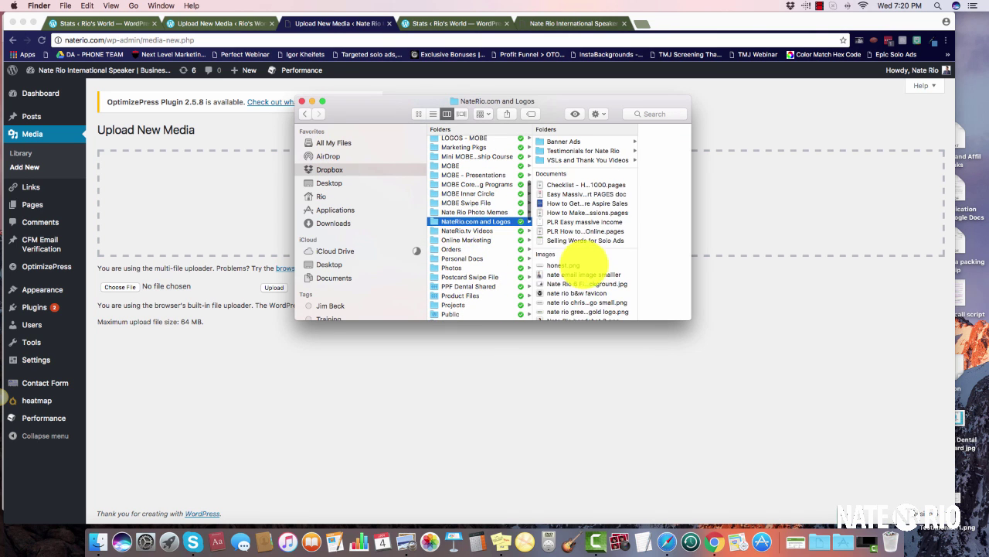
{"action": "scroll", "coordinate": [576, 263], "scroll_direction": "down", "scroll_amount": 10}
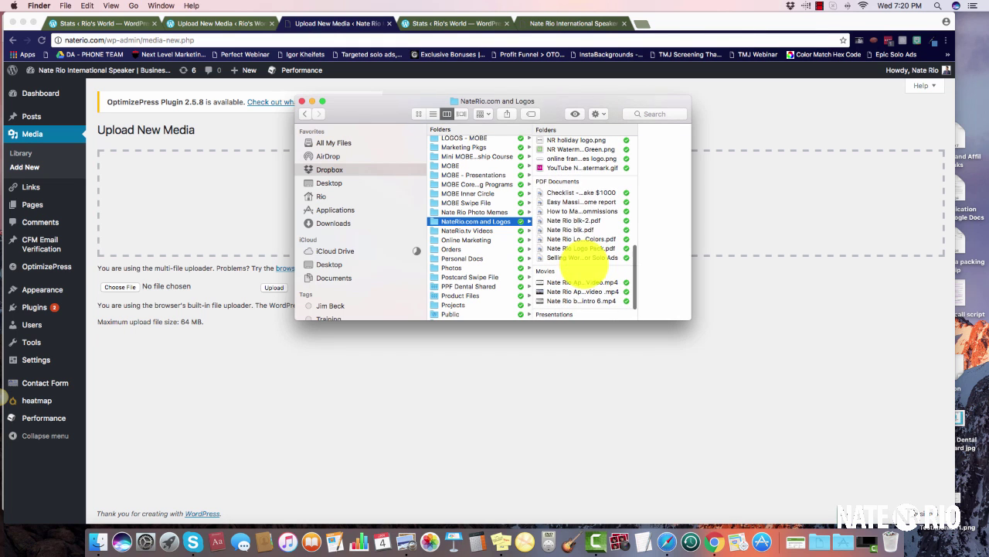
Drag the 'Checklist - How to Make $1000' PDF into the WordPress upload area.
{"action": "left_click", "coordinate": [570, 192]}
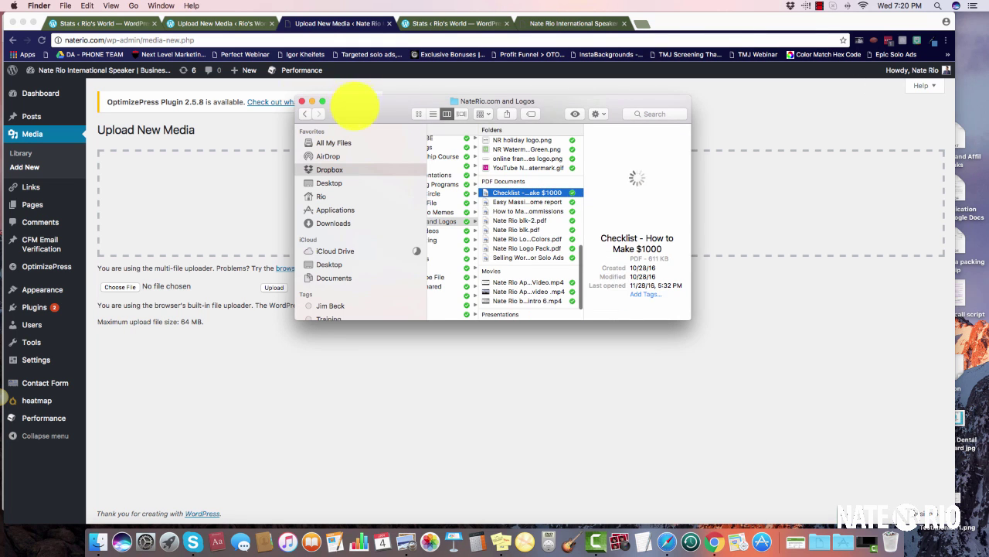
{"action": "left_click_drag", "start_coordinate": [355, 104], "coordinate": [582, 89]}
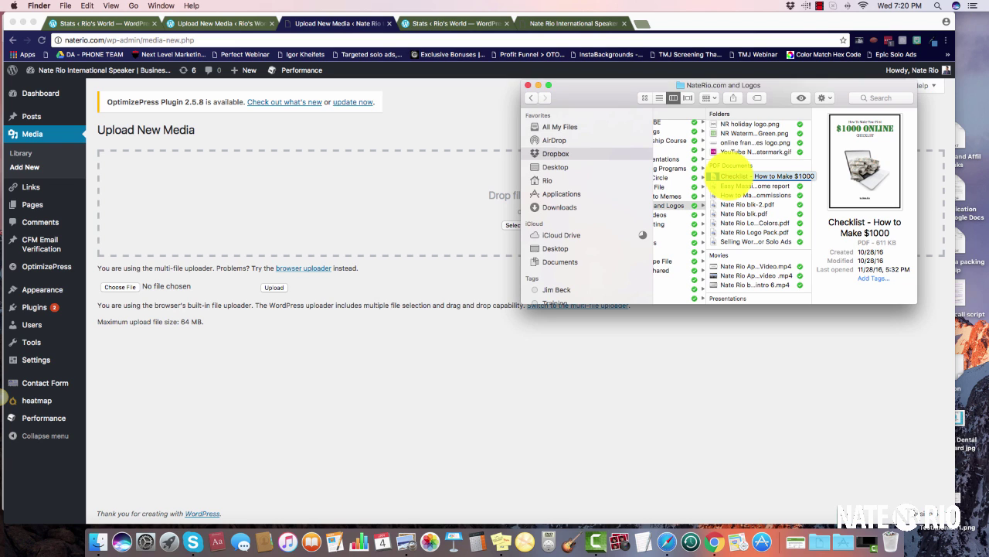
{"action": "left_click_drag", "start_coordinate": [727, 177], "coordinate": [408, 186]}
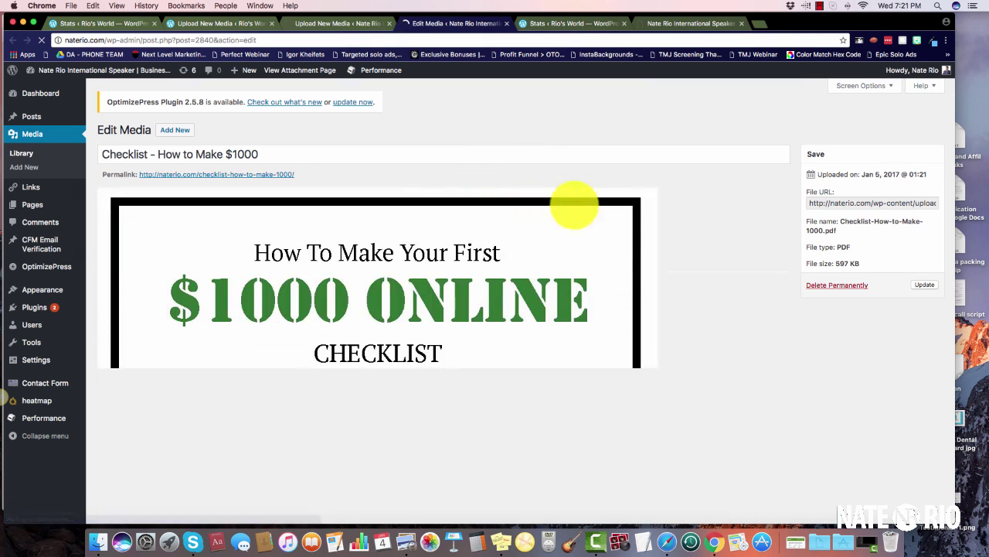
Copy the checklist's File URL, view the PDF in a new tab, then return to the upload page.
{"action": "left_click", "coordinate": [835, 201]}
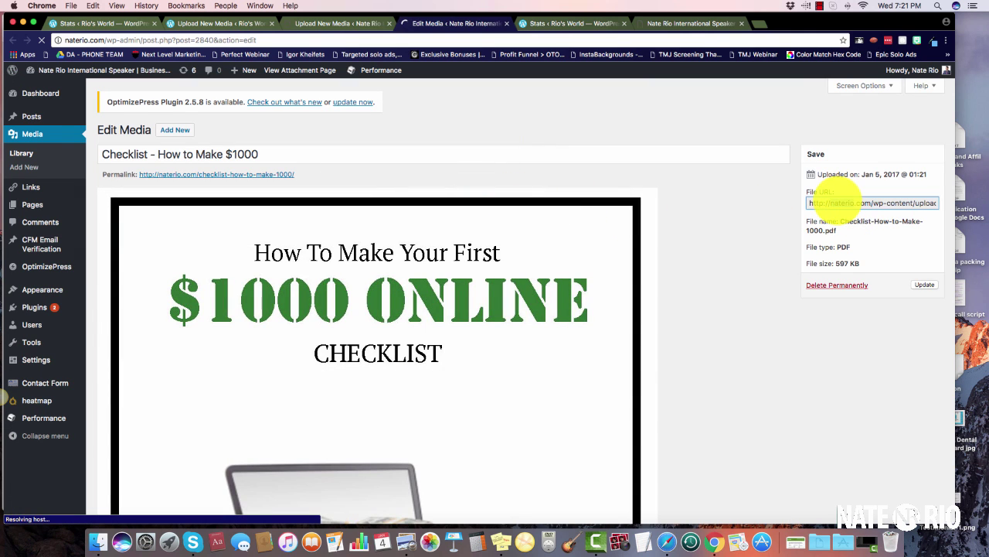
{"action": "triple_click", "coordinate": [836, 201]}
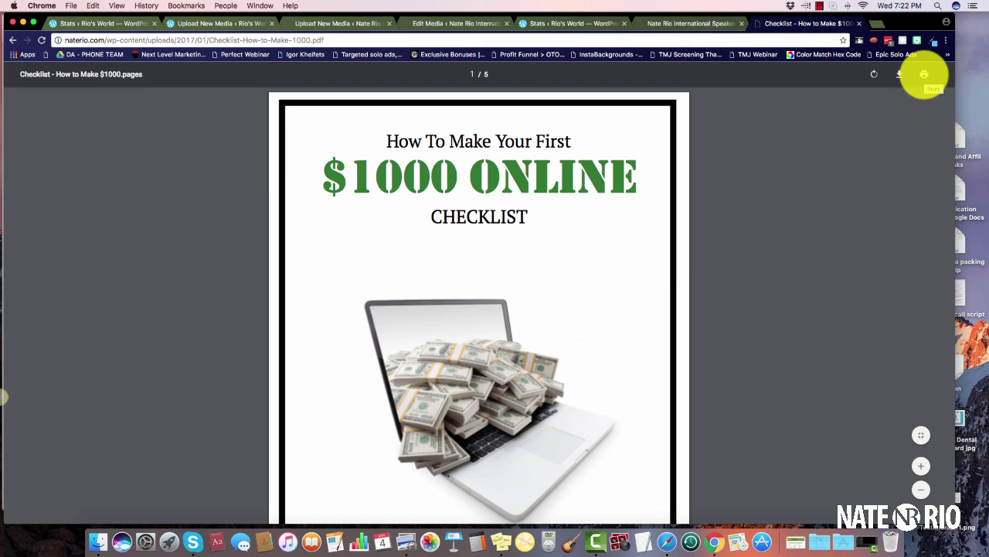
{"action": "scroll", "coordinate": [402, 323], "scroll_direction": "down", "scroll_amount": 5}
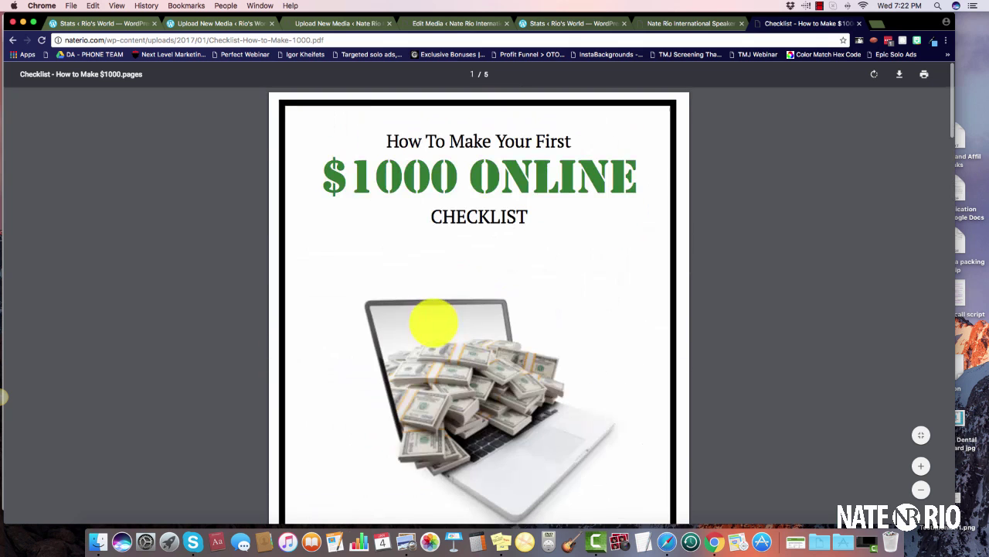
{"action": "scroll", "coordinate": [430, 322], "scroll_direction": "up", "scroll_amount": 5}
{"action": "left_click", "coordinate": [321, 23]}
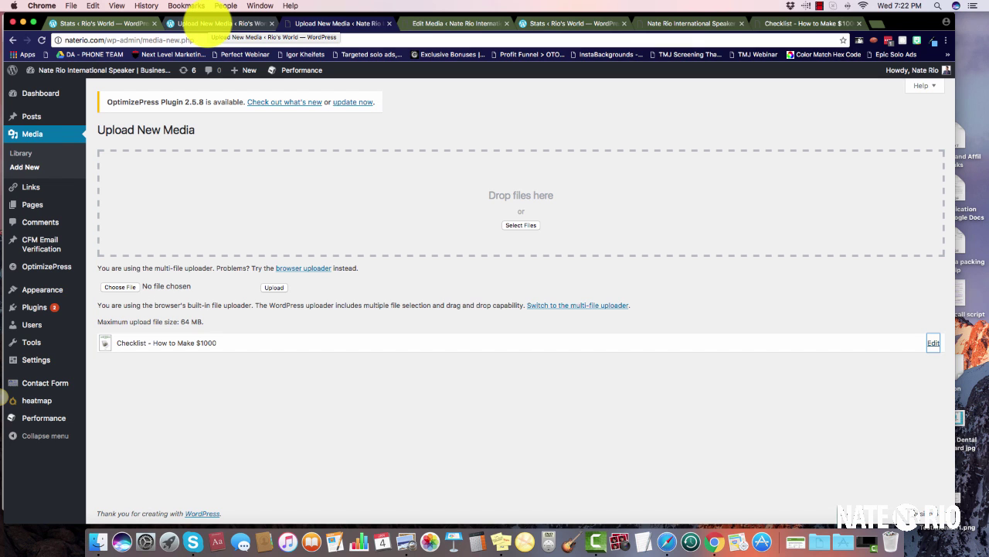
Check the naterio.wordpress.com upload and Stats tabs, then go to wordpress.com in a new tab.
{"action": "left_click", "coordinate": [206, 20]}
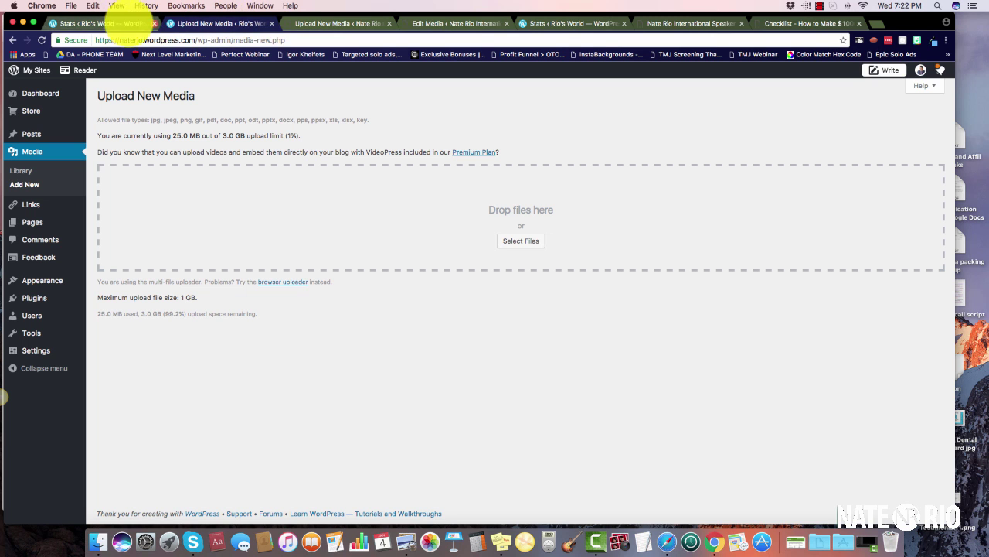
{"action": "left_click", "coordinate": [541, 23]}
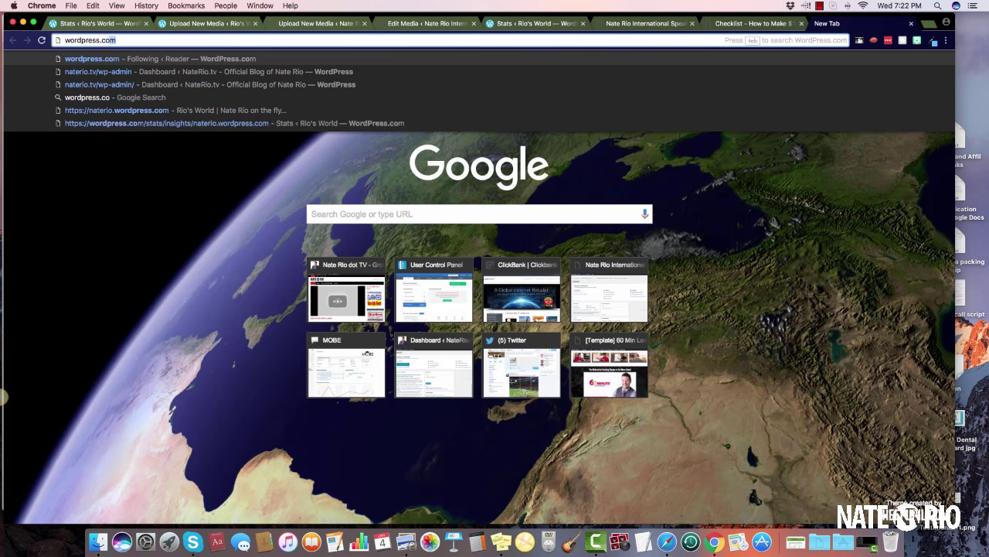
{"action": "key", "text": "Return"}
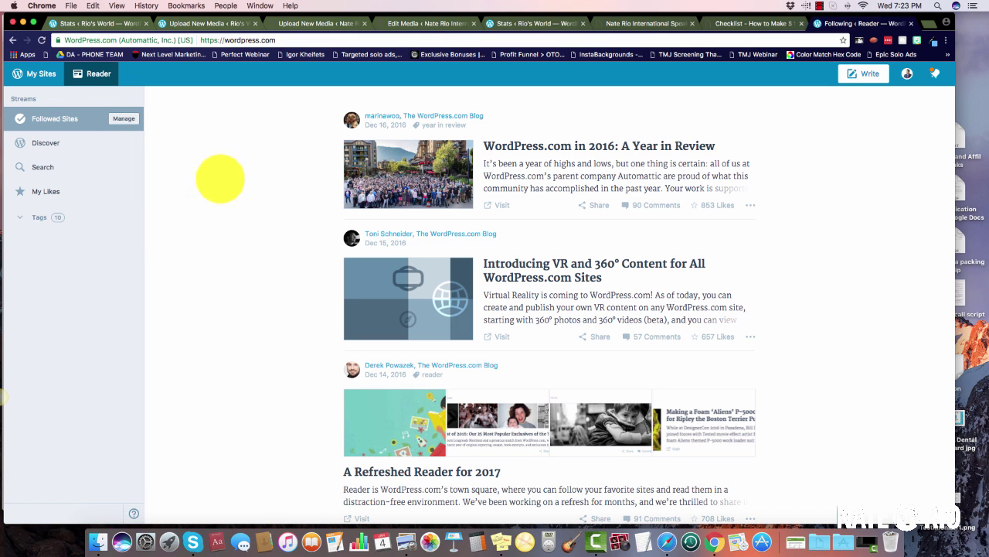
From the blog's stats page, preview the Rio's World site, then close the preview.
{"action": "left_click", "coordinate": [93, 23]}
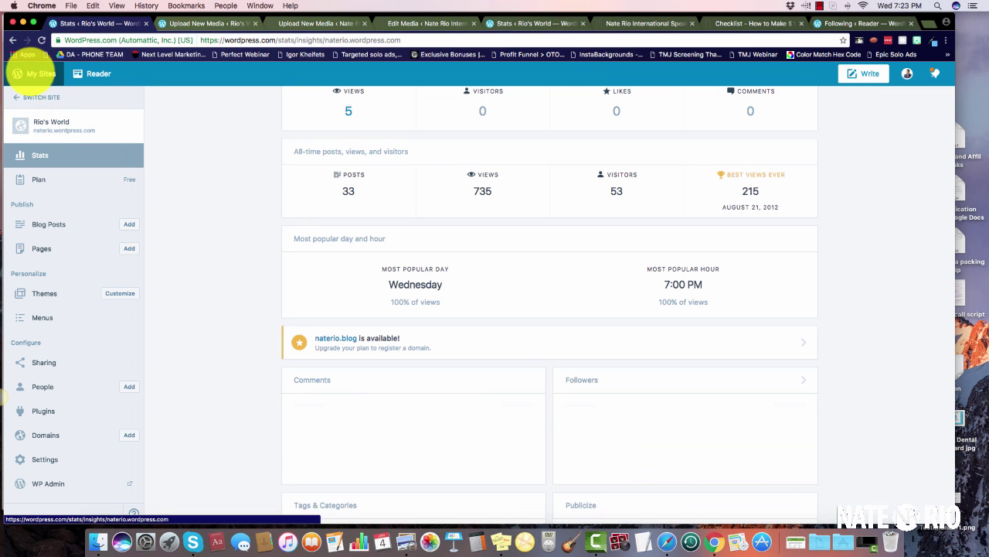
{"action": "left_click", "coordinate": [50, 124]}
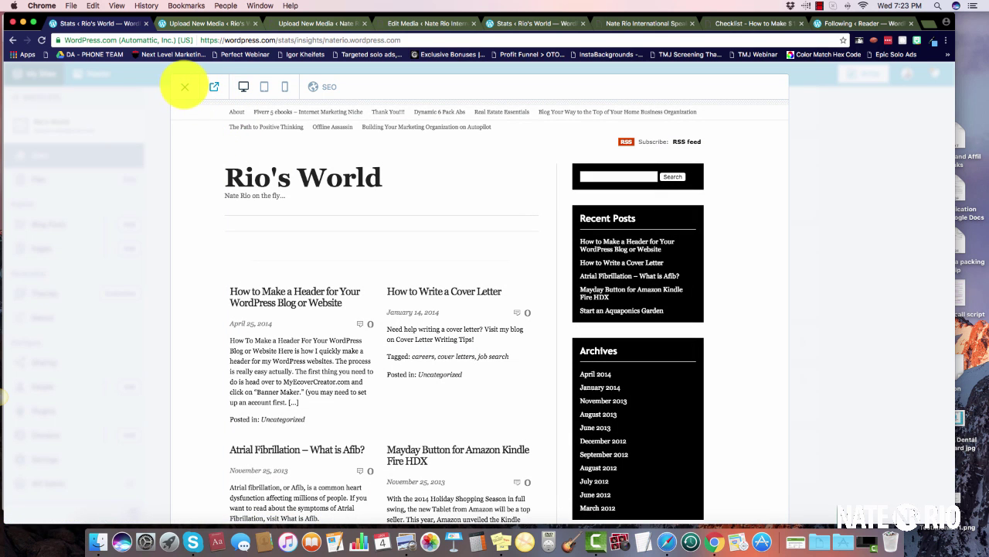
{"action": "left_click", "coordinate": [184, 87]}
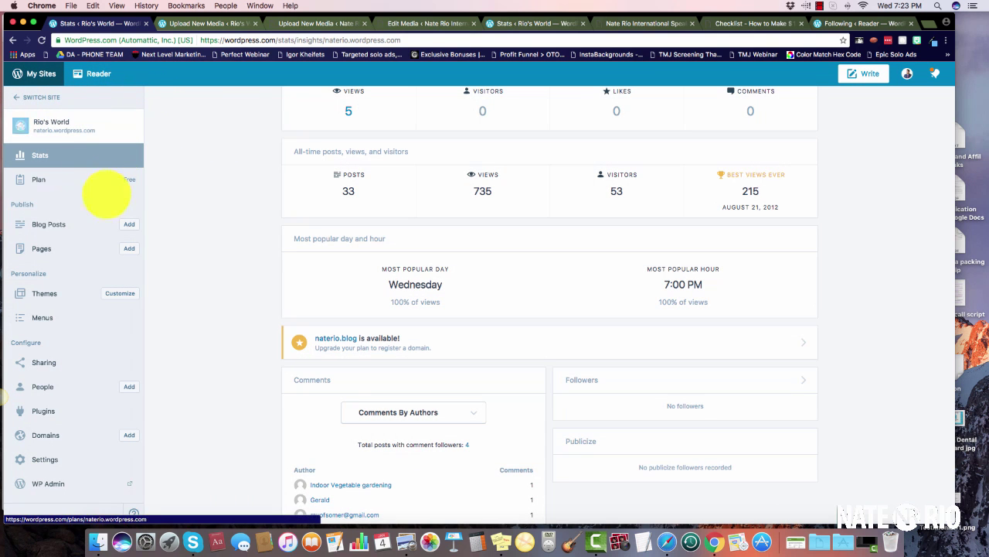
{"action": "scroll", "coordinate": [99, 230], "scroll_direction": "down", "scroll_amount": 2}
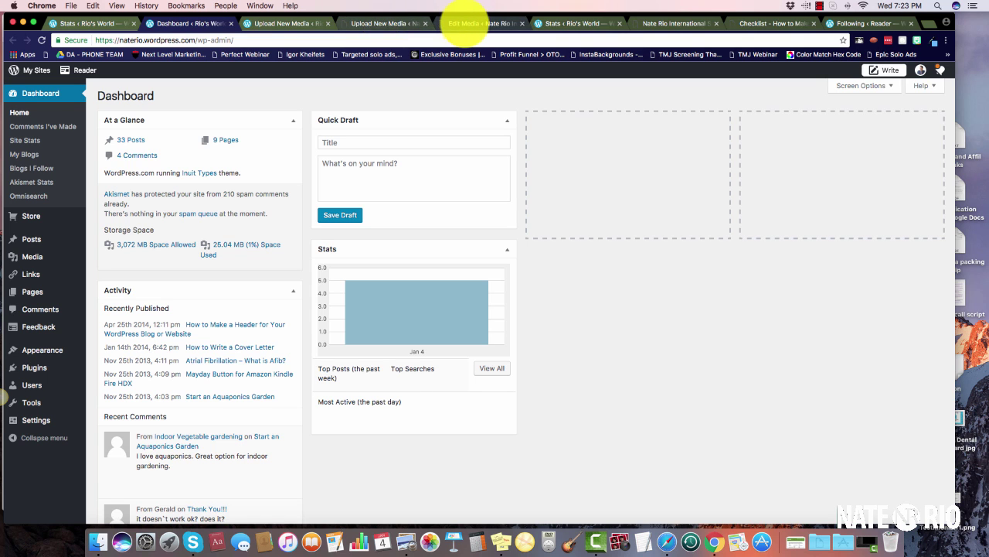
On the Rio's World blog dashboard, go to Media > Add New.
{"action": "left_click", "coordinate": [467, 21]}
{"action": "left_click", "coordinate": [20, 91]}
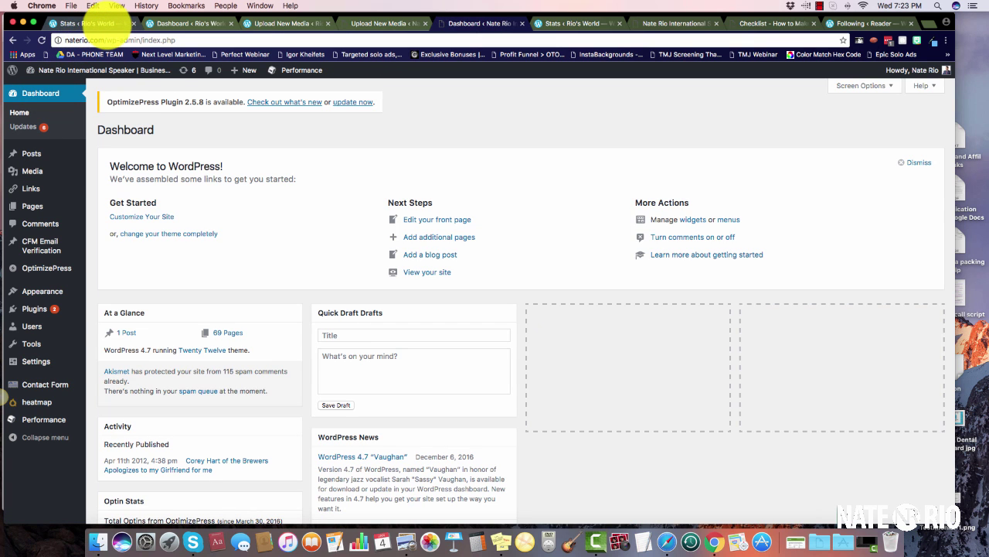
{"action": "left_click", "coordinate": [174, 22]}
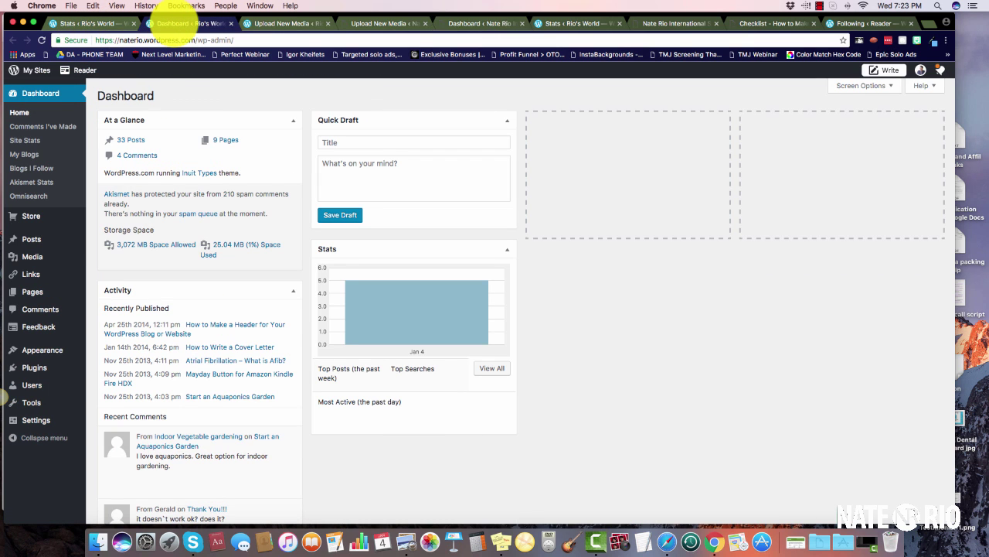
{"action": "left_click", "coordinate": [466, 24]}
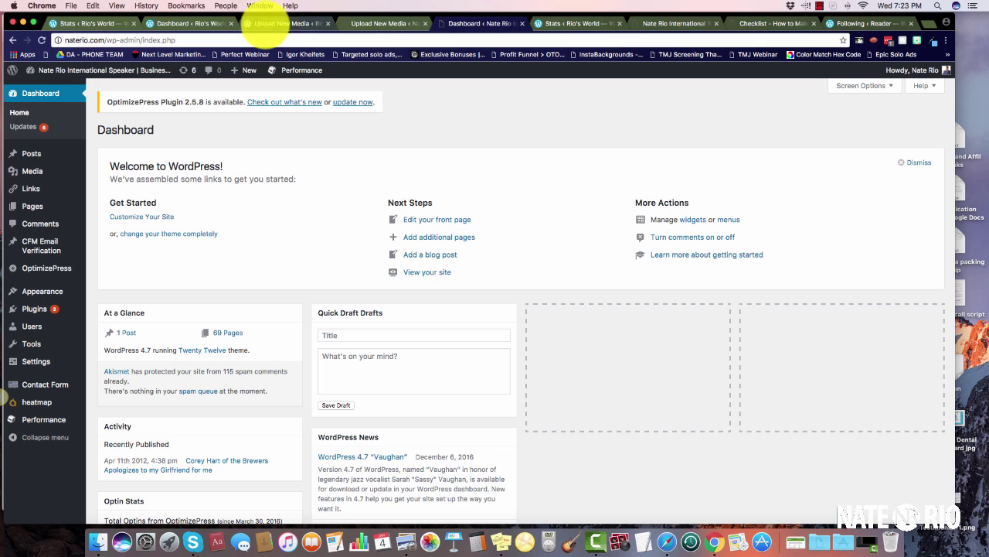
{"action": "left_click", "coordinate": [190, 24]}
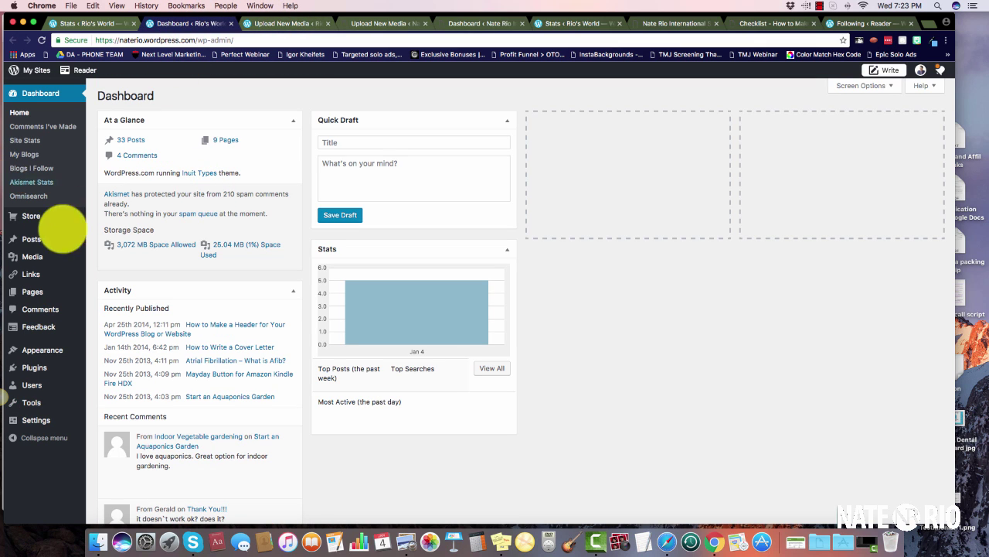
{"action": "mouse_move", "coordinate": [31, 254]}
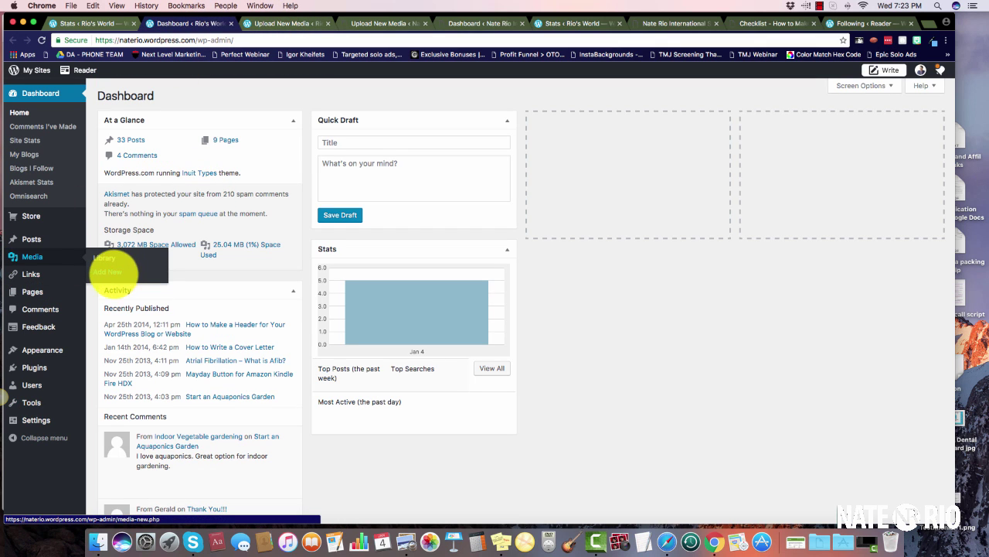
{"action": "left_click", "coordinate": [110, 271]}
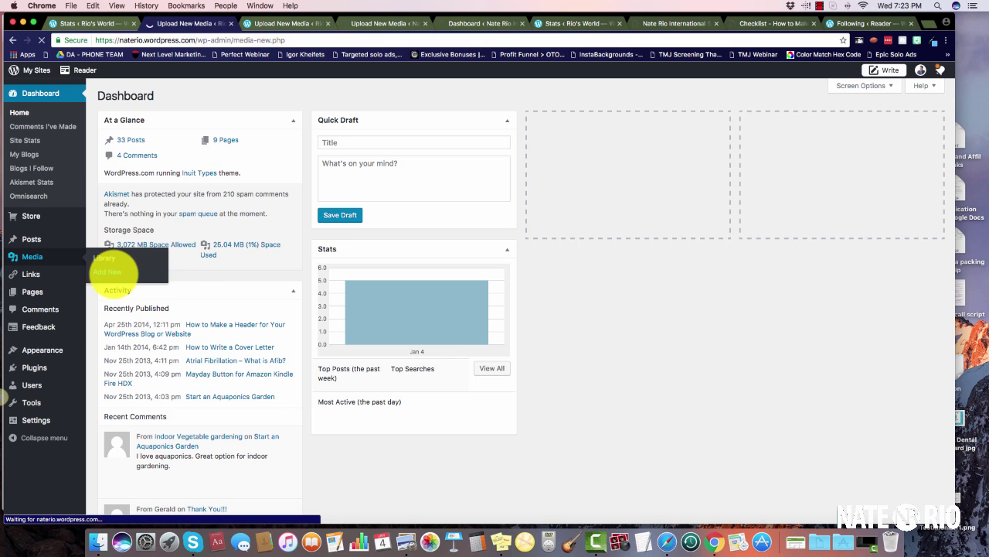
Drag the checklist PDF from Finder onto the blog's upload area and open its Edit Media page.
{"action": "left_click", "coordinate": [97, 543]}
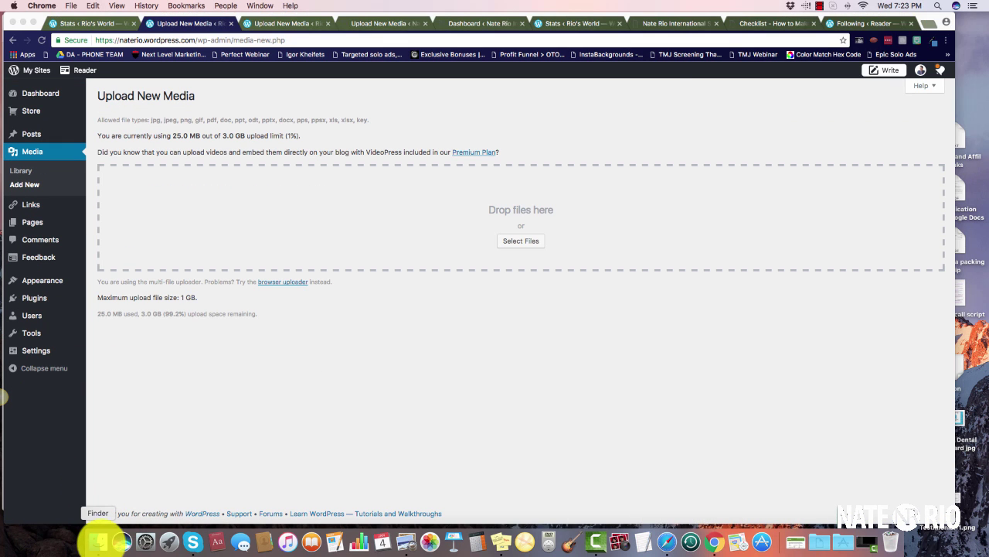
{"action": "left_click_drag", "start_coordinate": [731, 177], "coordinate": [331, 204]}
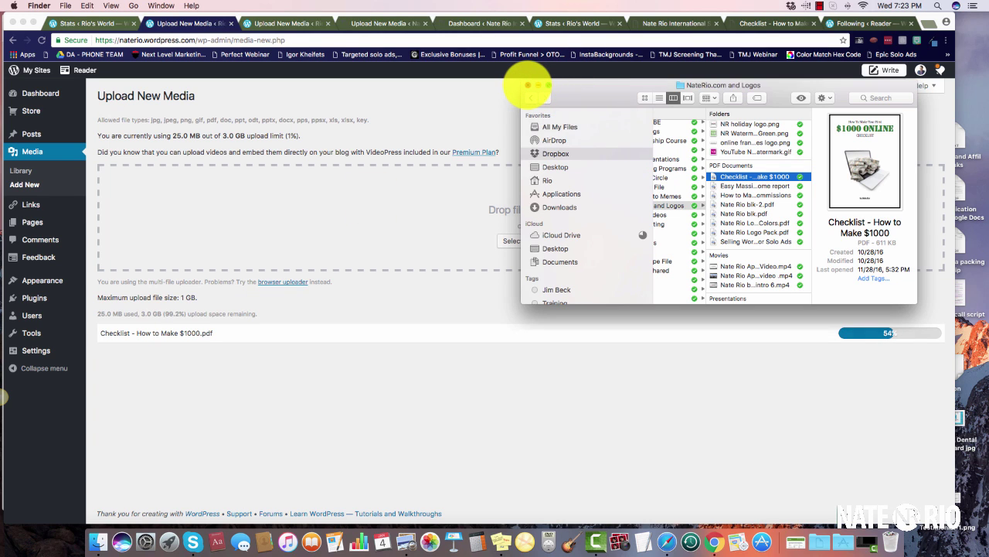
{"action": "left_click", "coordinate": [527, 86]}
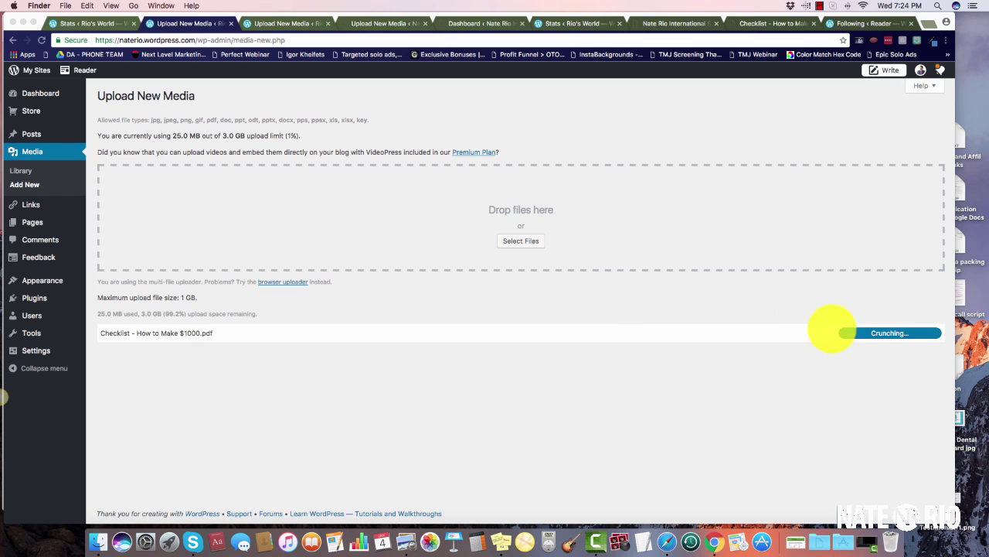
{"action": "left_click", "coordinate": [933, 333]}
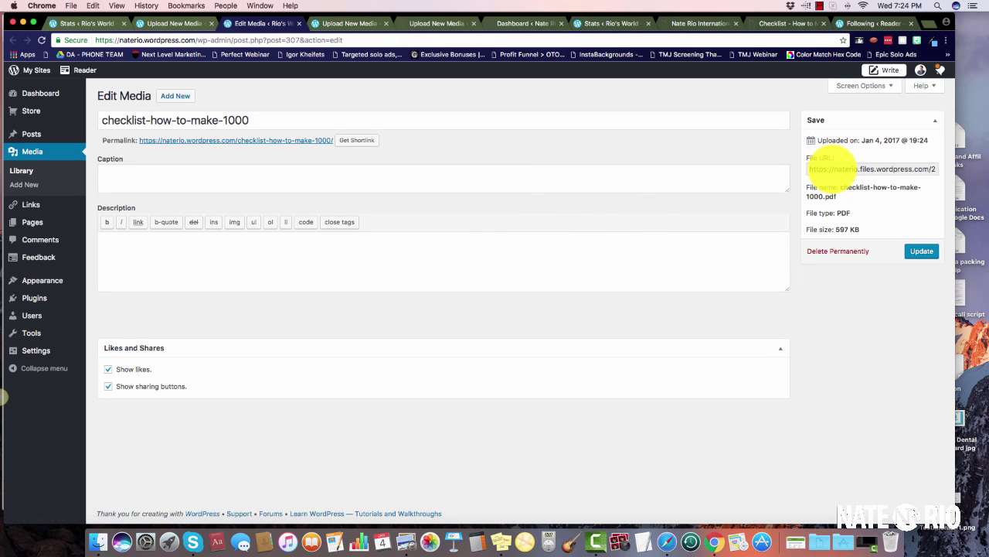
Open the checklist PDF's naterio.files.wordpress.com File URL in a new tab.
{"action": "left_click", "coordinate": [827, 165]}
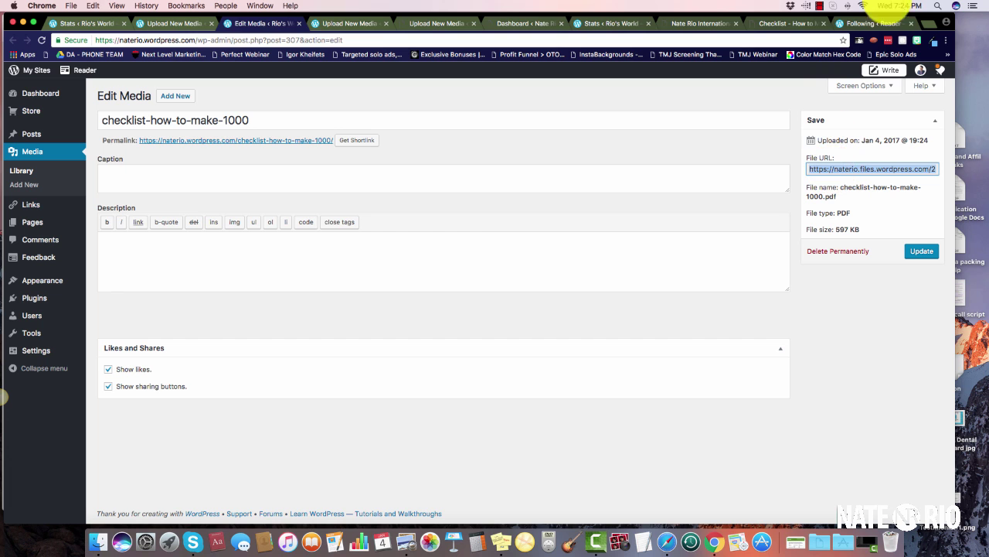
{"action": "left_click", "coordinate": [896, 23]}
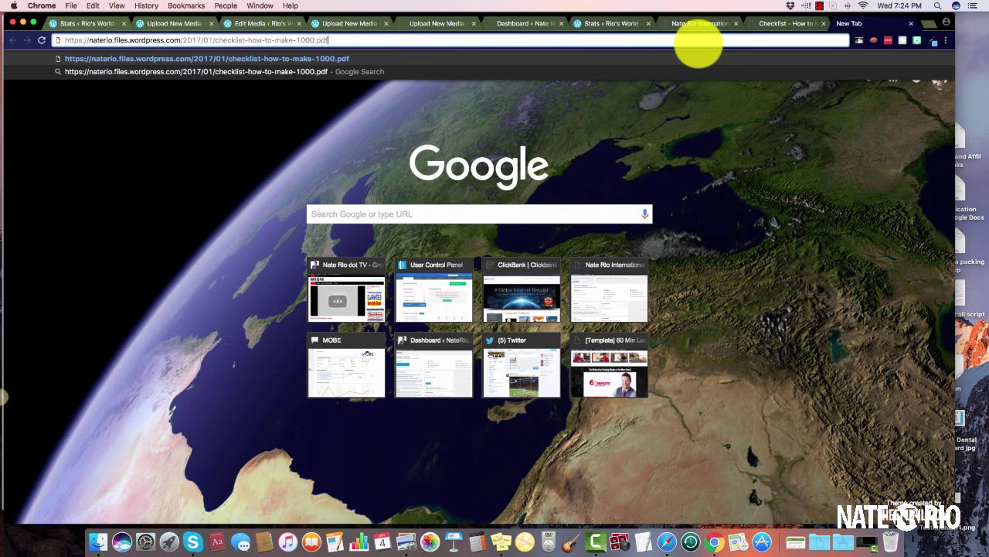
{"action": "key", "text": "Return"}
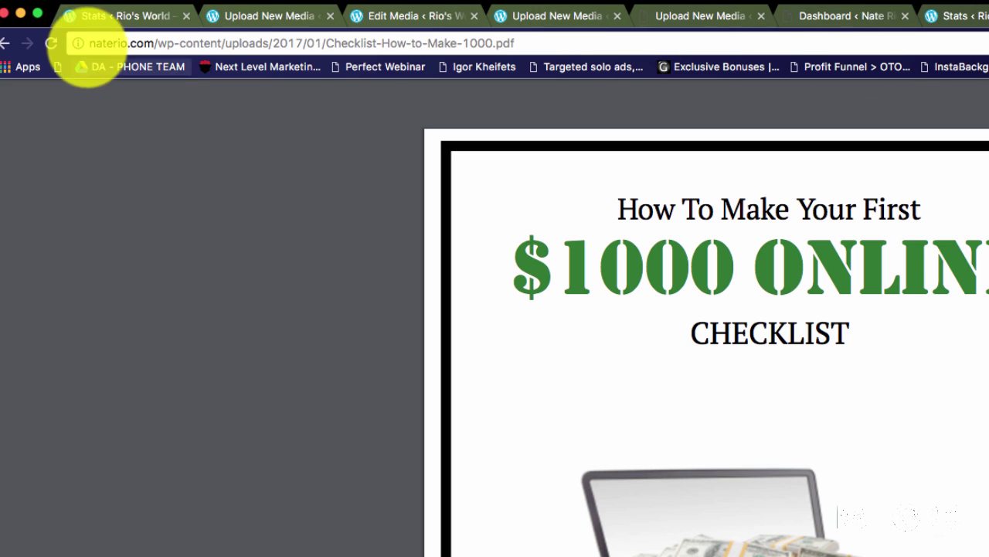
{"action": "left_click", "coordinate": [159, 43]}
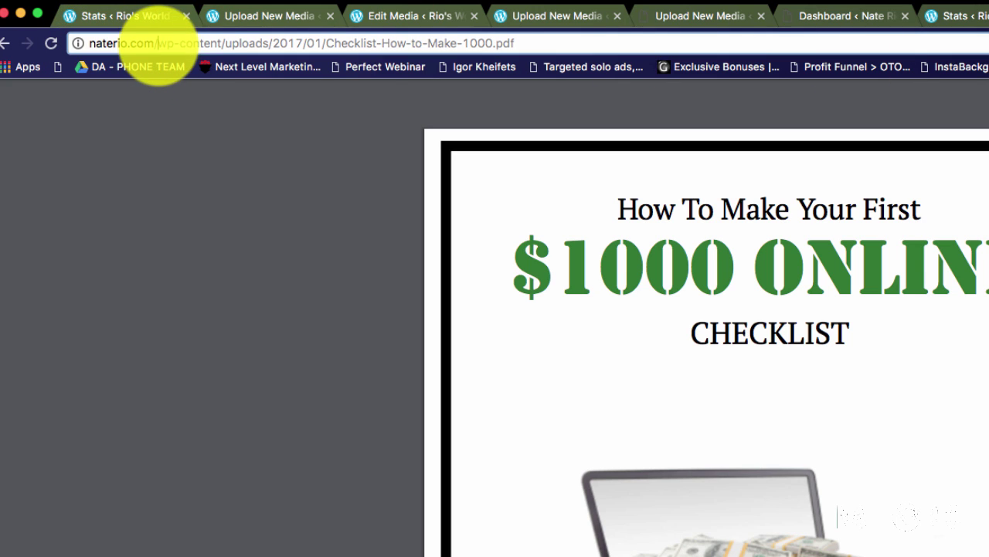
{"action": "left_click_drag", "start_coordinate": [158, 44], "coordinate": [548, 39]}
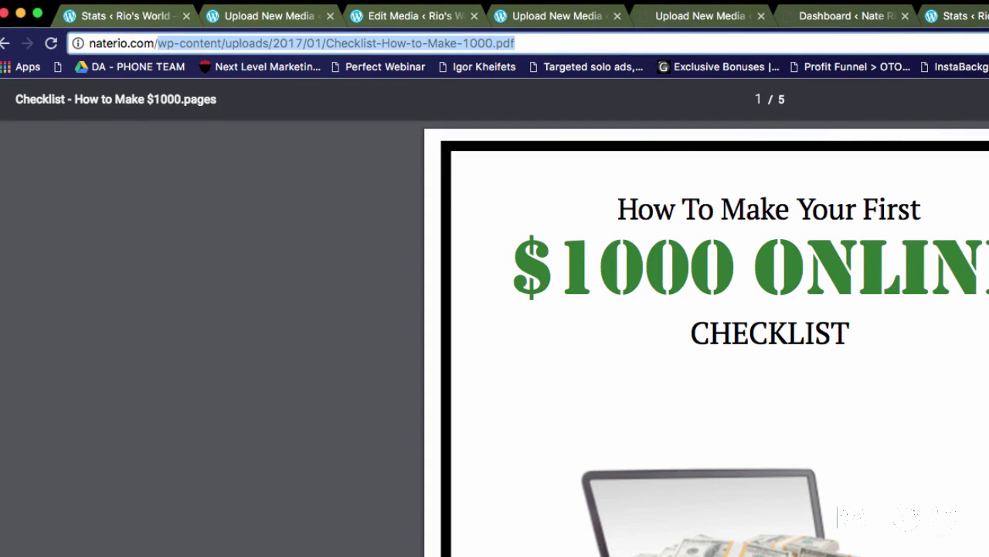
{"action": "left_click", "coordinate": [121, 82]}
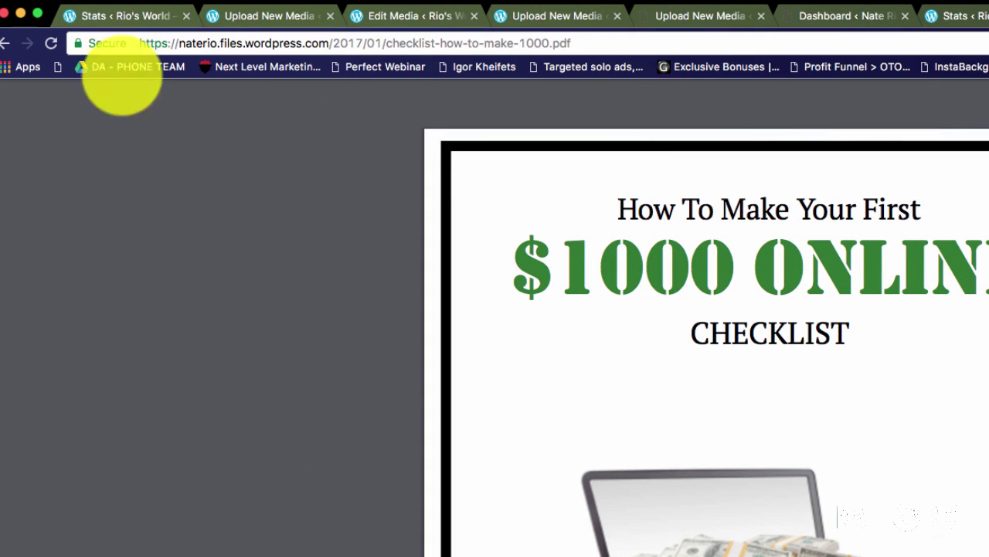
{"action": "left_click_drag", "start_coordinate": [180, 42], "coordinate": [541, 44]}
{"action": "left_click", "coordinate": [355, 282]}
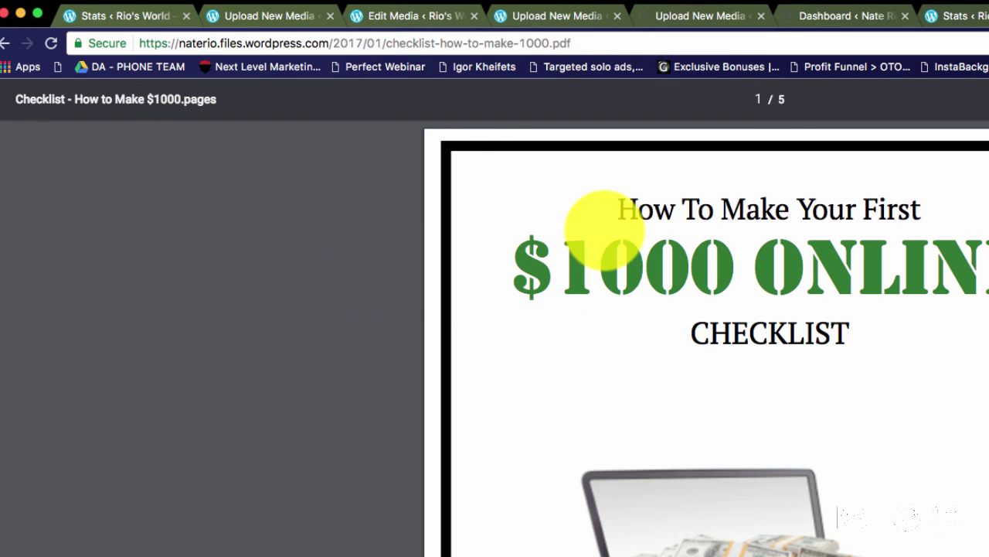